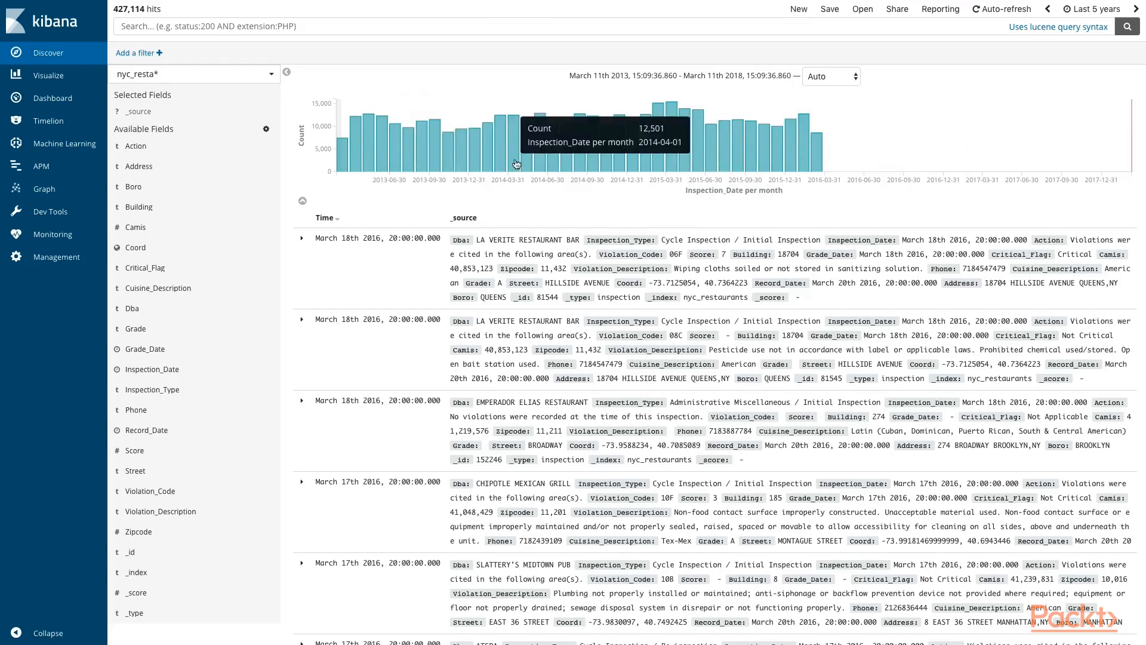
# Step: Start a graph workspace based on the nyc_resta* index pattern
pyautogui.click(61, 191)
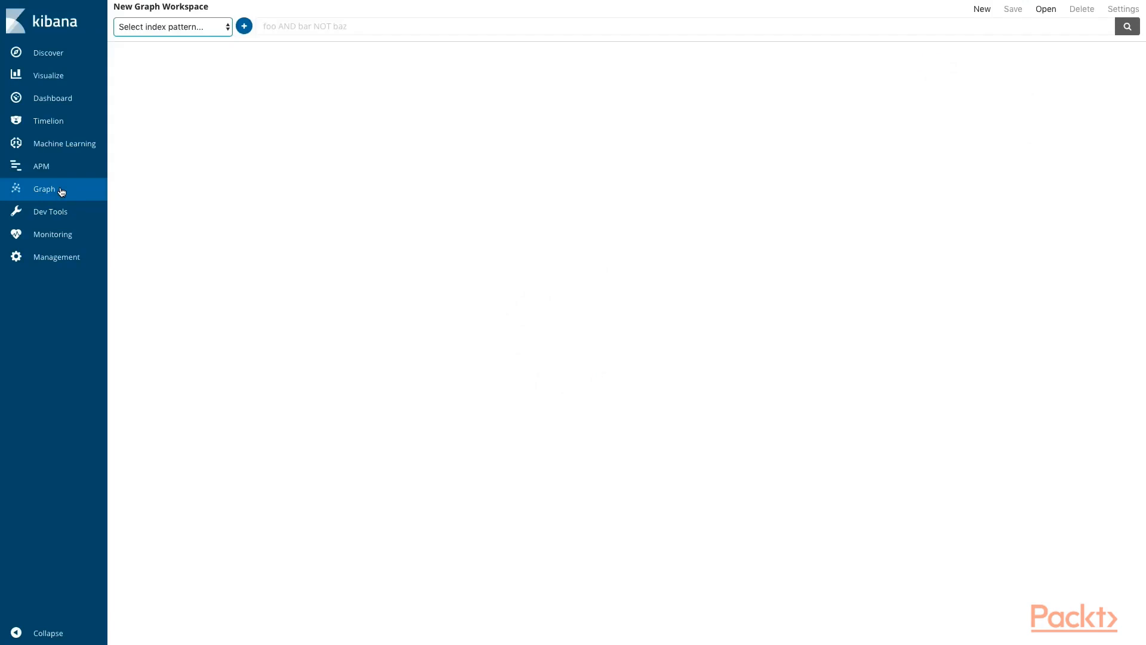
pyautogui.click(185, 29)
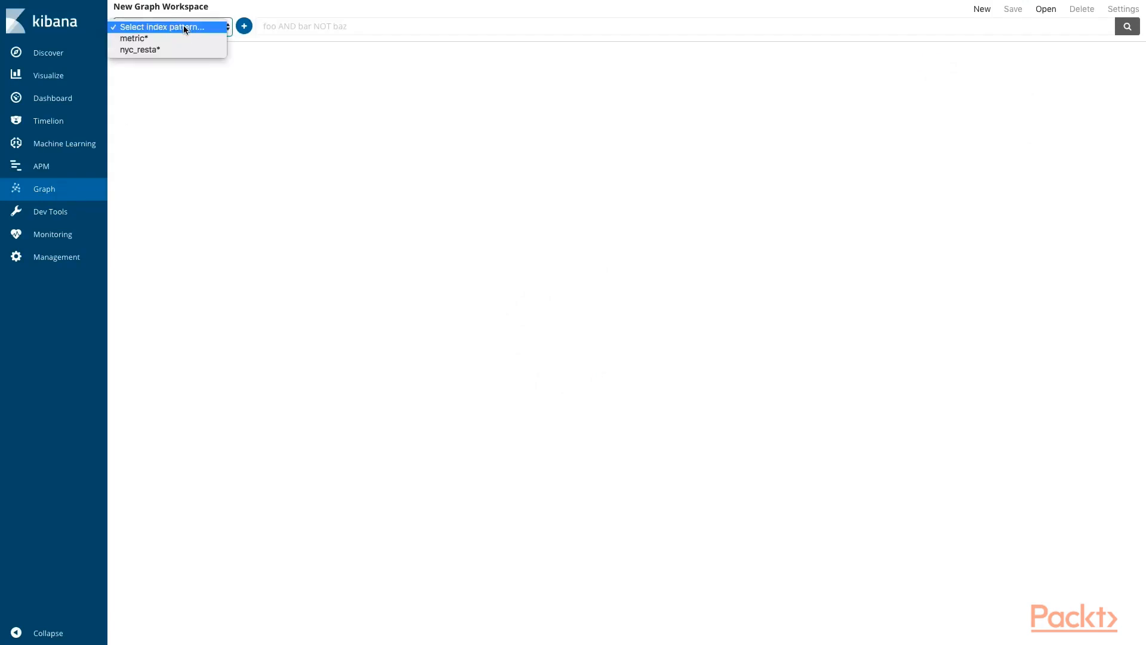
pyautogui.click(182, 49)
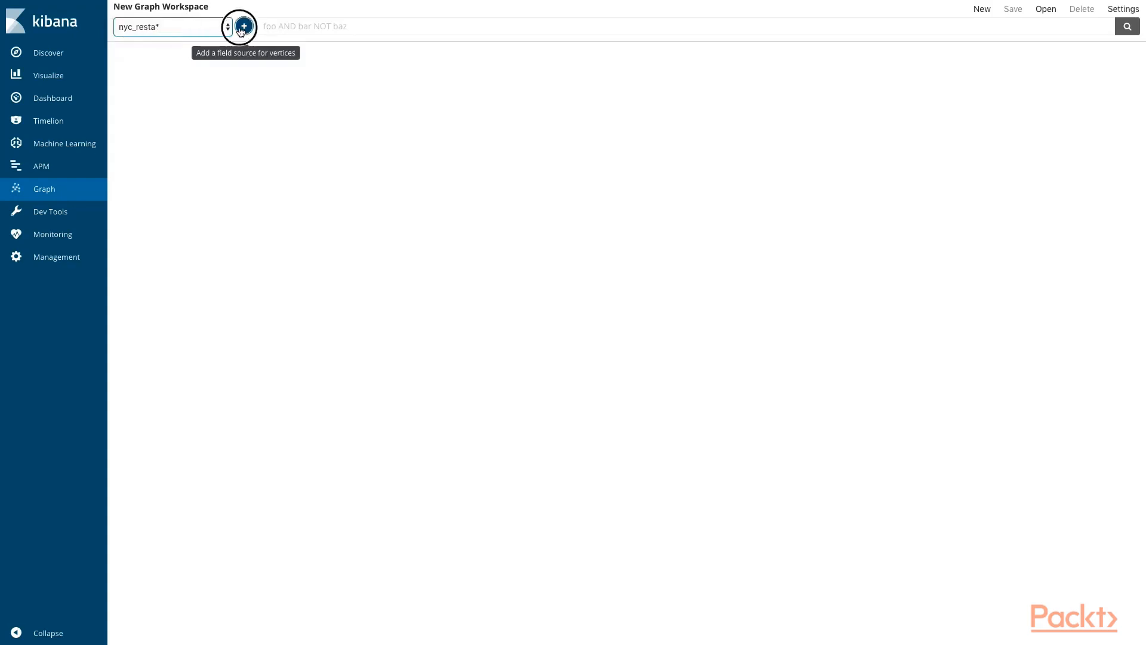
# Step: Add the Grade field as a source for the graph's vertices
pyautogui.click(241, 28)
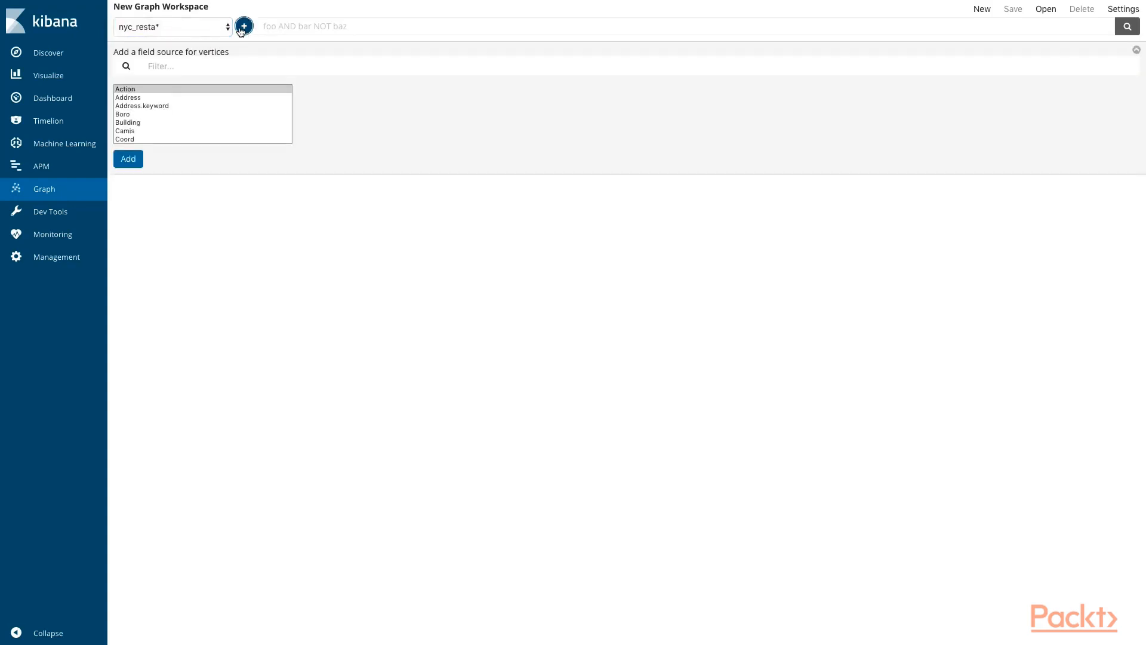
pyautogui.scroll(-3, 198, 100)
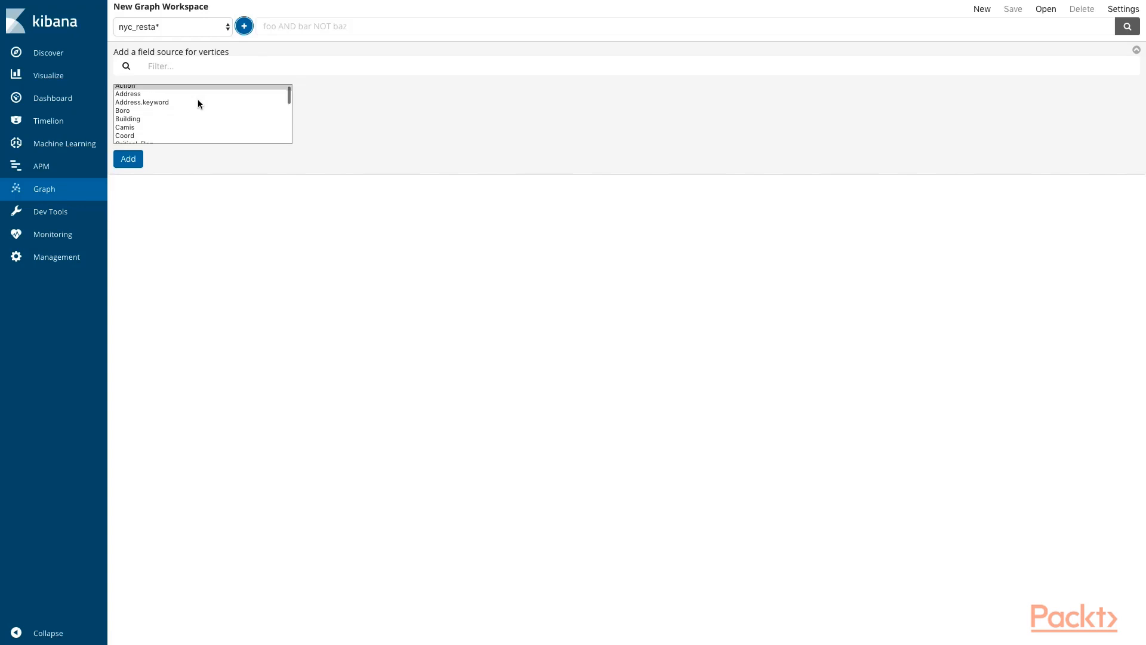
pyautogui.click(157, 107)
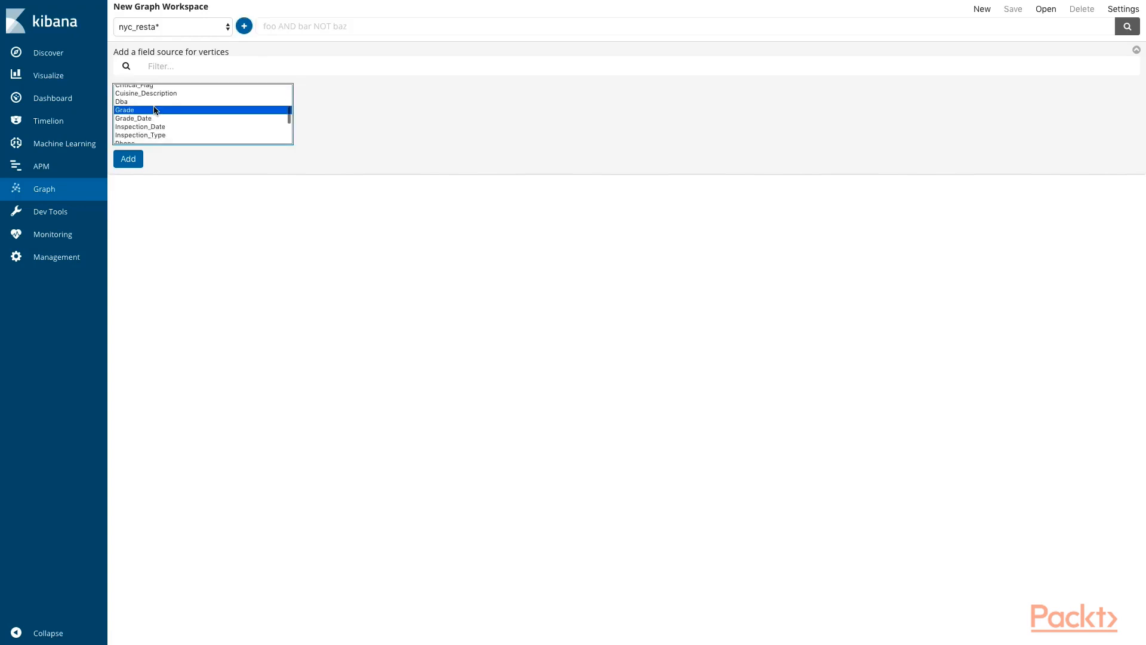
pyautogui.click(135, 158)
# Step: Set Grade's max terms per hop to 10, with the letter A icon and turquoise colour, and close its settings
pyautogui.doubleClick(473, 103)
pyautogui.write('10')
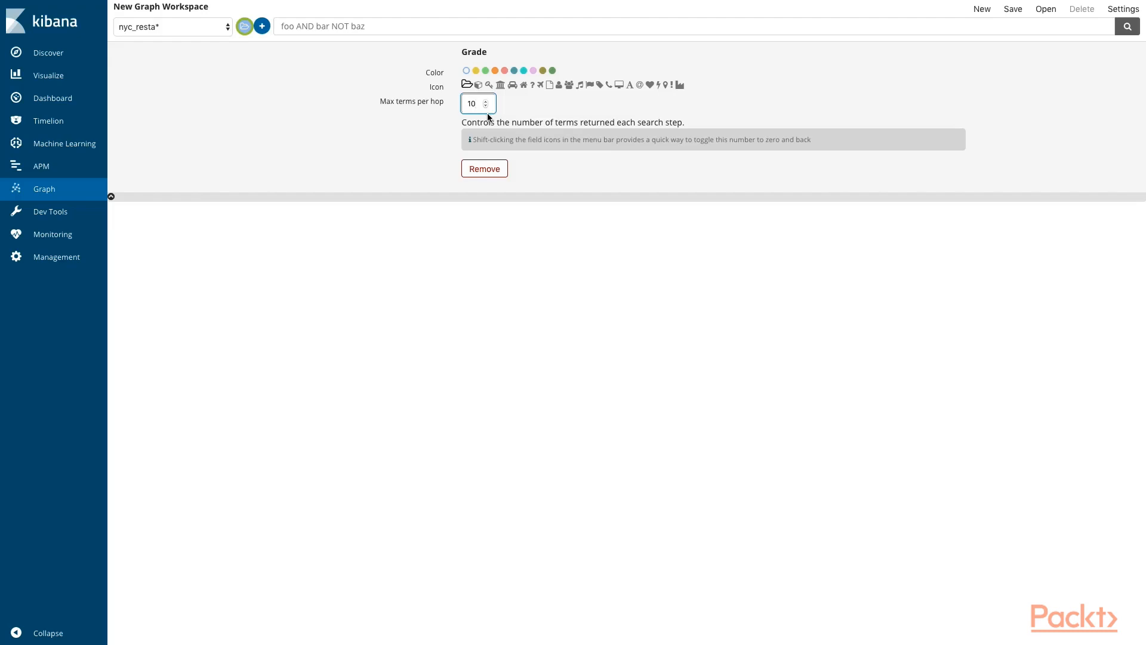
pyautogui.click(630, 86)
pyautogui.click(523, 70)
pyautogui.click(1127, 26)
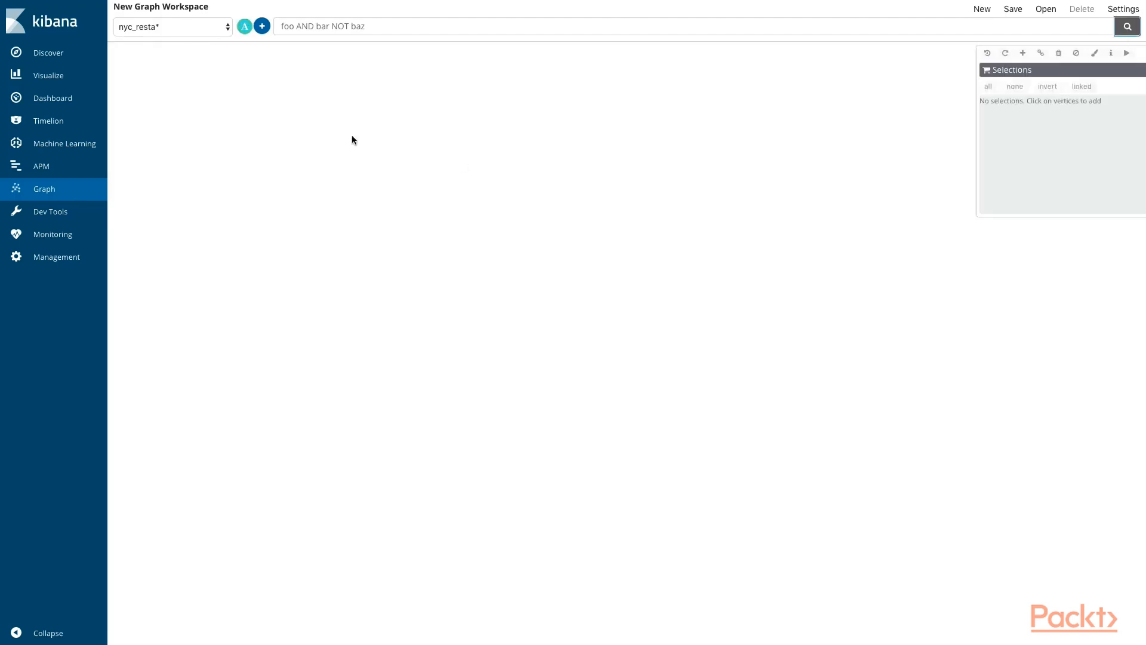
# Step: Add the Dba field as a second source for the graph's vertices
pyautogui.click(262, 27)
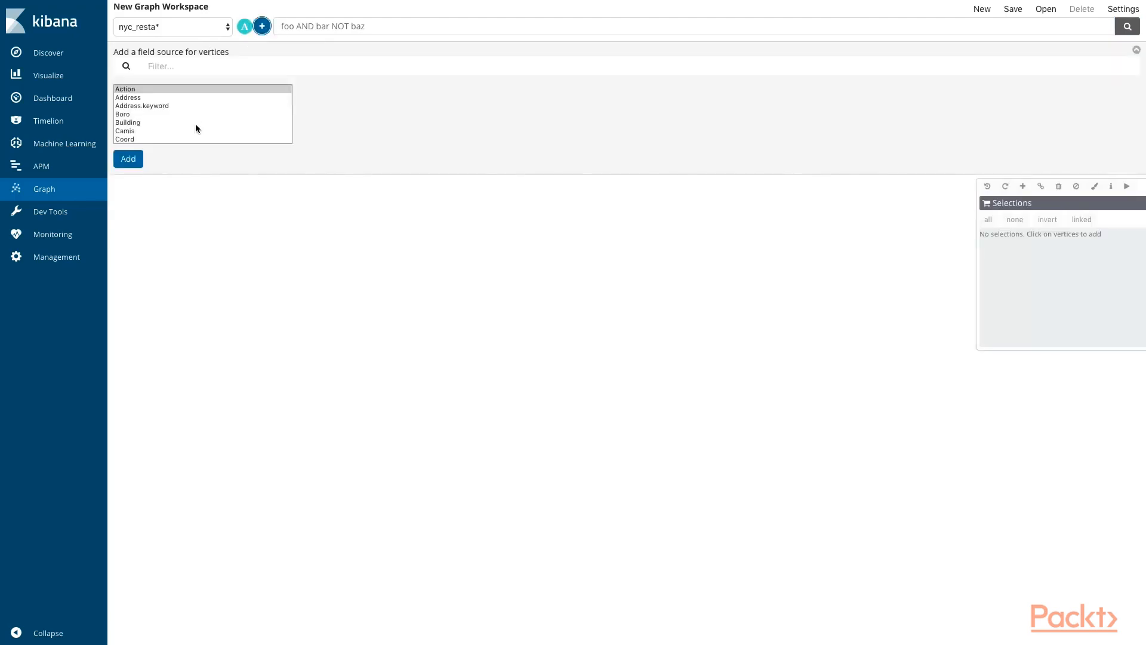
pyautogui.scroll(-3, 196, 121)
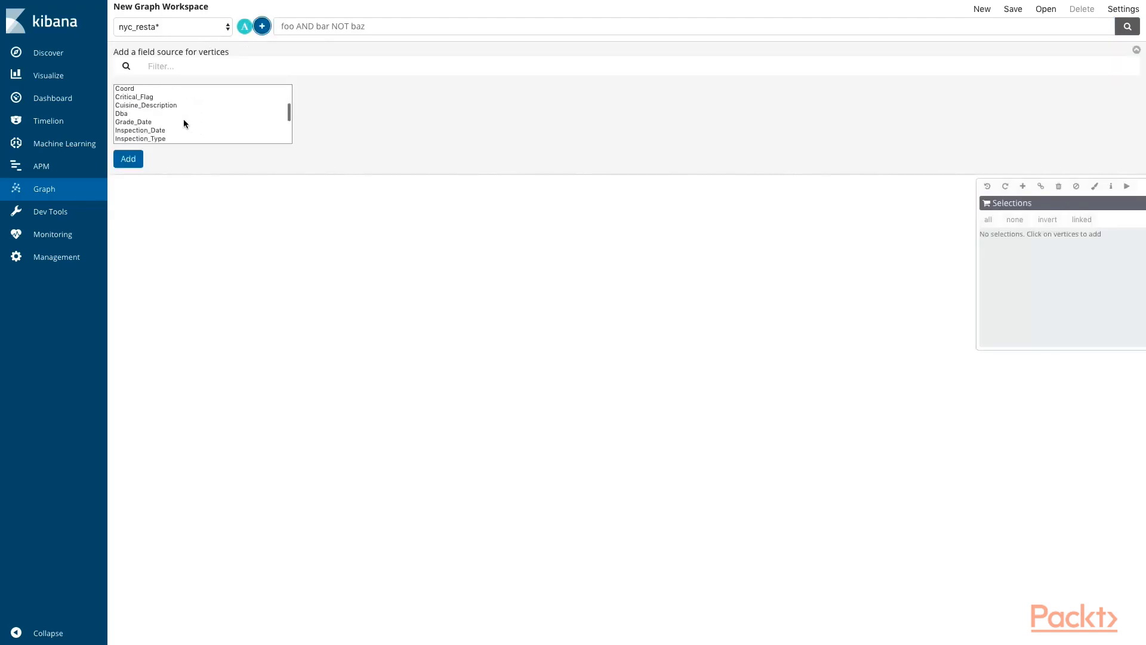
pyautogui.click(179, 115)
pyautogui.click(126, 159)
# Step: Set Dba's max terms per hop to 10, with the bank building icon and salmon colour, and close its settings
pyautogui.click(478, 104)
pyautogui.press('BackSpace')
pyautogui.write('10')
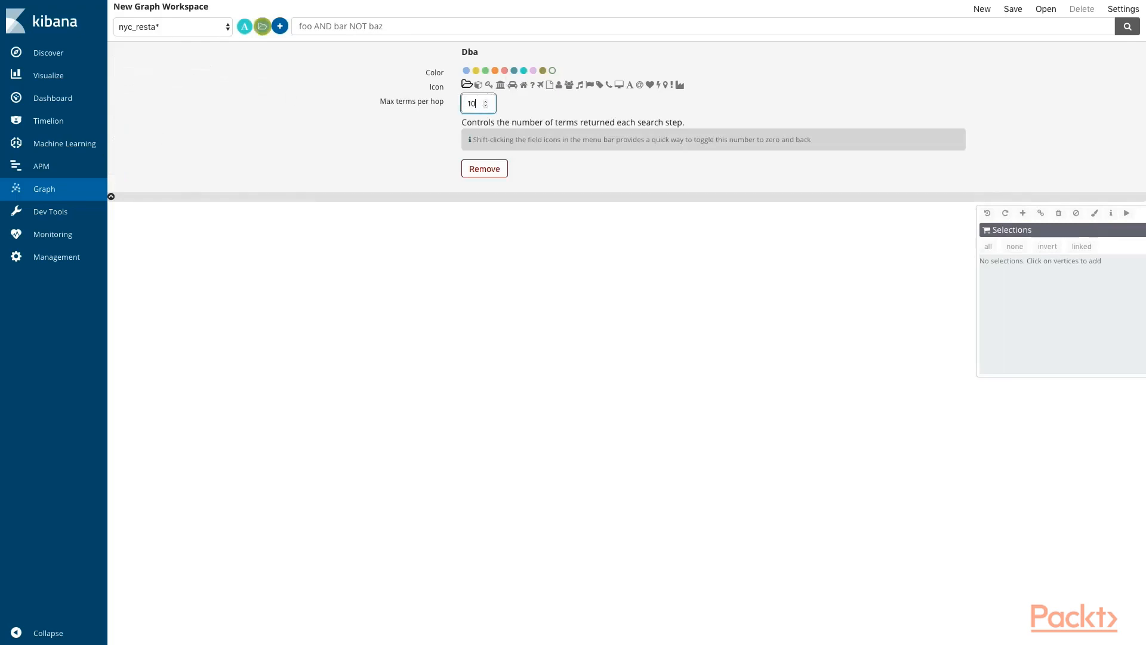
pyautogui.click(500, 85)
pyautogui.click(505, 71)
pyautogui.click(1127, 26)
# Step: Run a graph search for * to plot all restaurants and their grades
pyautogui.click(323, 29)
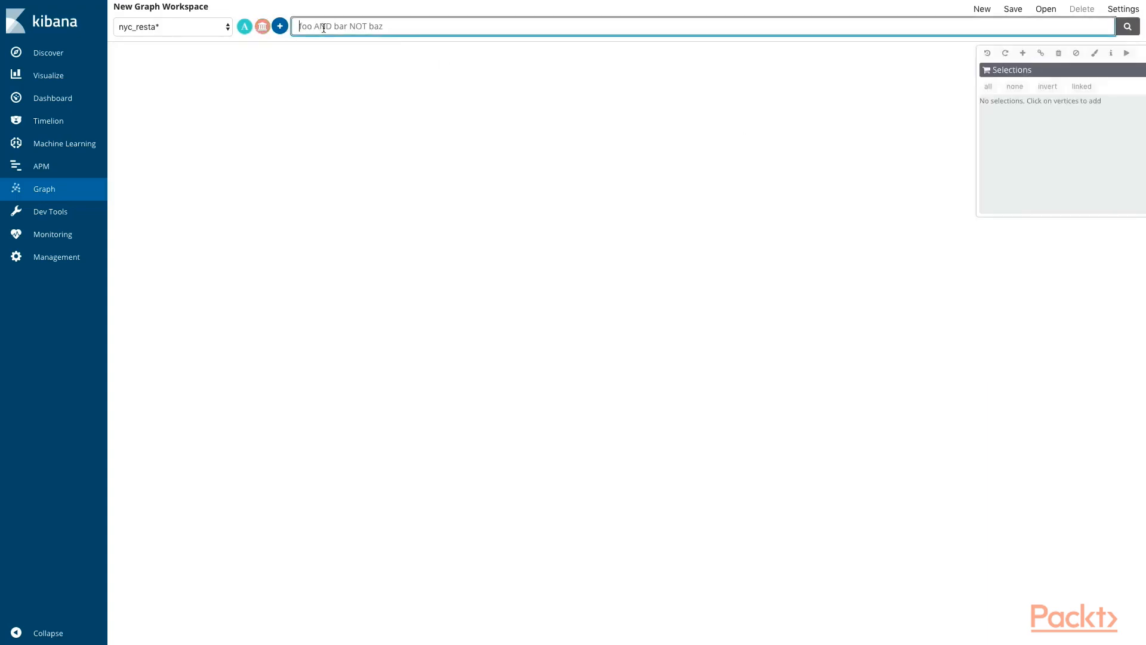
pyautogui.write('*')
pyautogui.click(1127, 26)
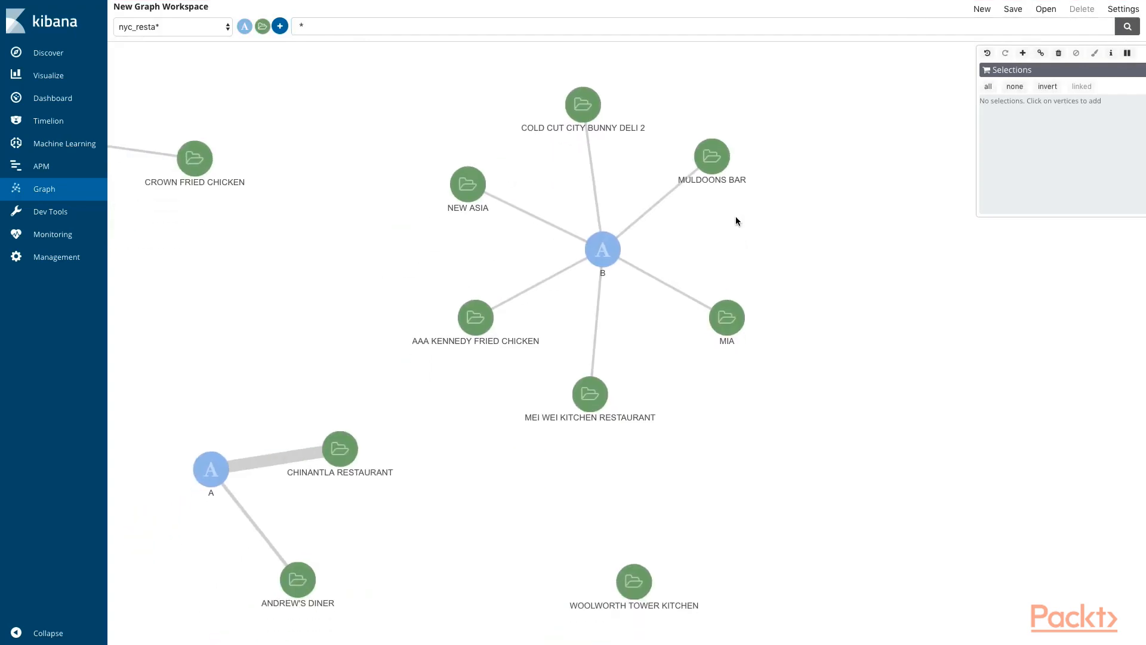
# Step: Inspect the MEI WEI KITCHEN RESTAURANT and grade B vertices and survey the surrounding restaurant clusters
pyautogui.click(587, 385)
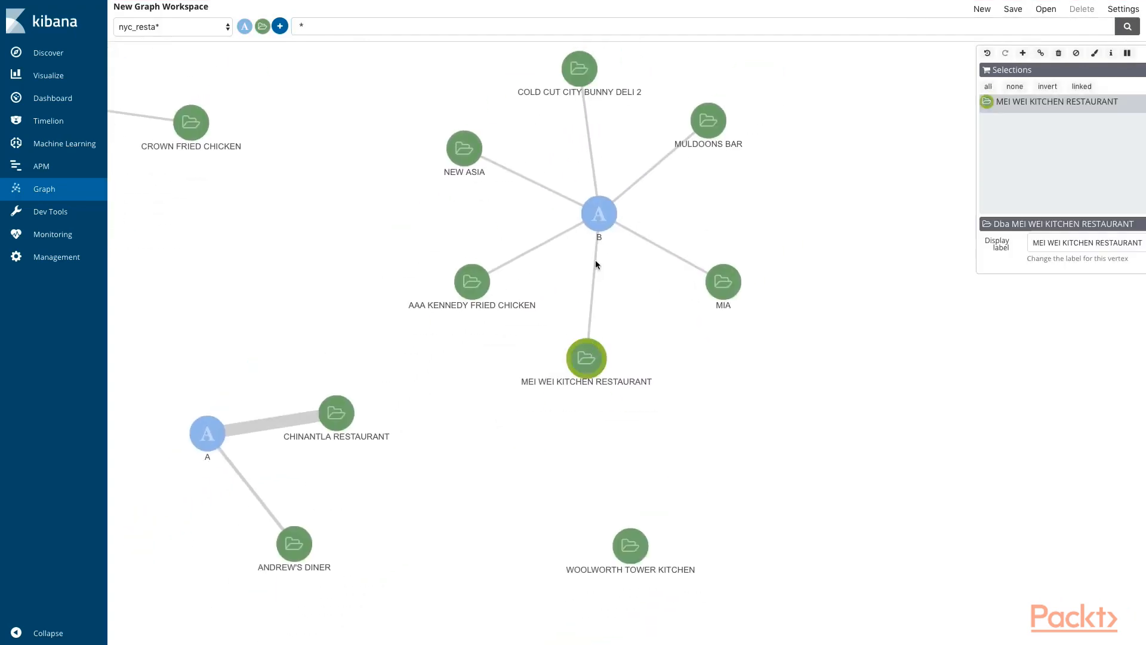
pyautogui.click(601, 238)
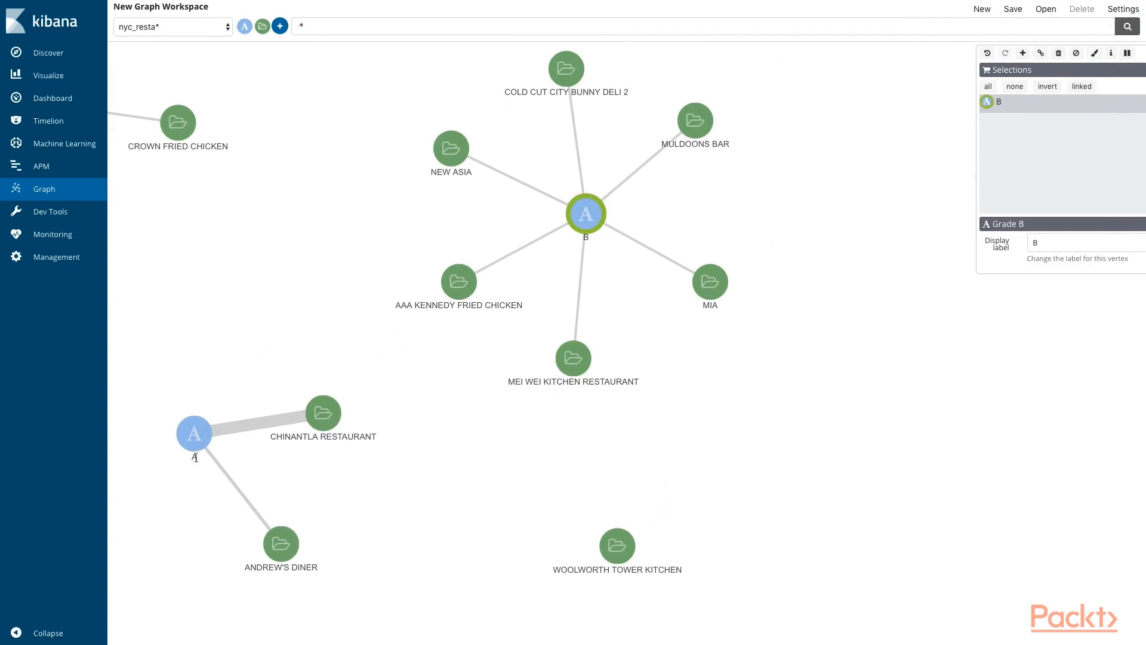
pyautogui.click(315, 529)
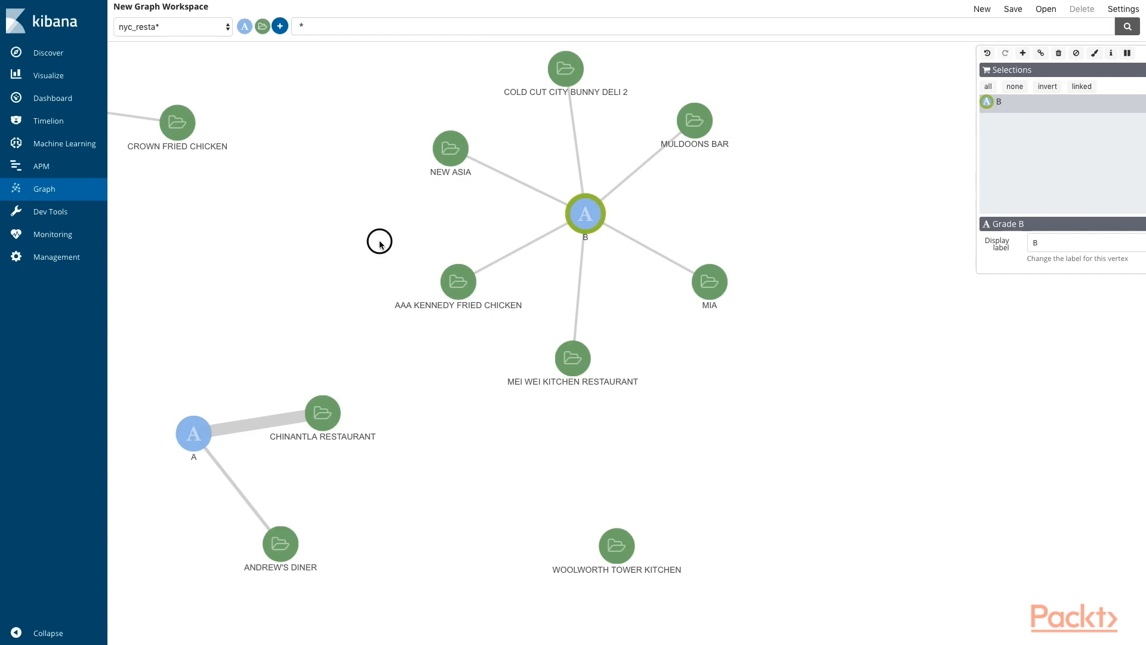
pyautogui.moveTo(379, 241); pyautogui.dragTo(499, 240)
pyautogui.moveTo(566, 295); pyautogui.dragTo(492, 245)
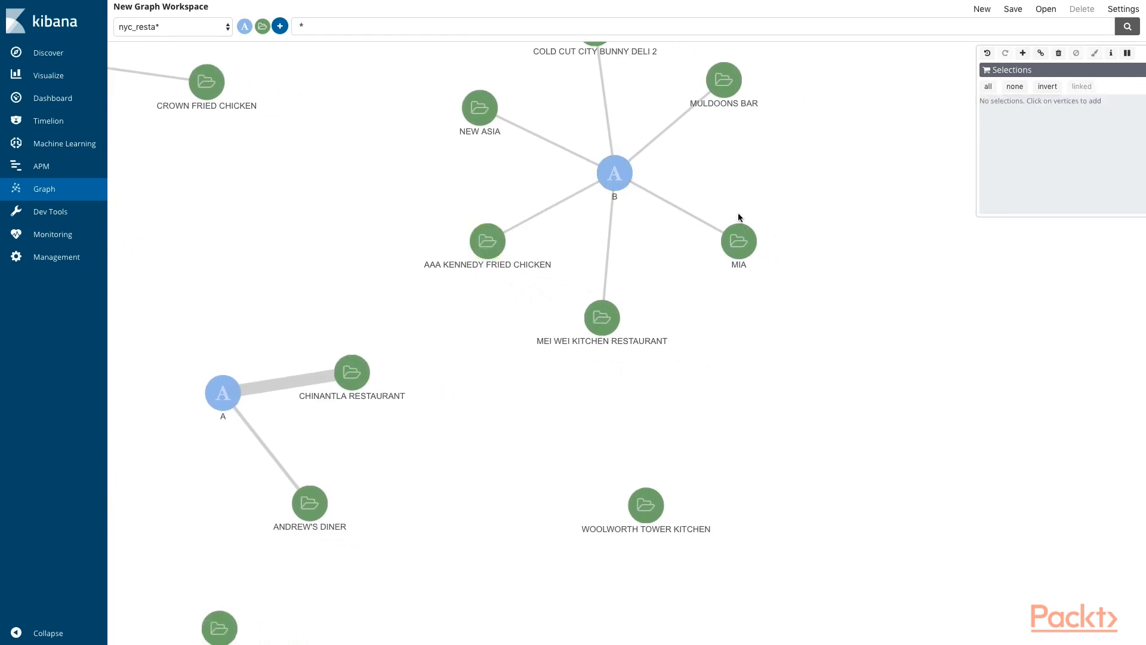
pyautogui.moveTo(553, 160); pyautogui.dragTo(613, 255)
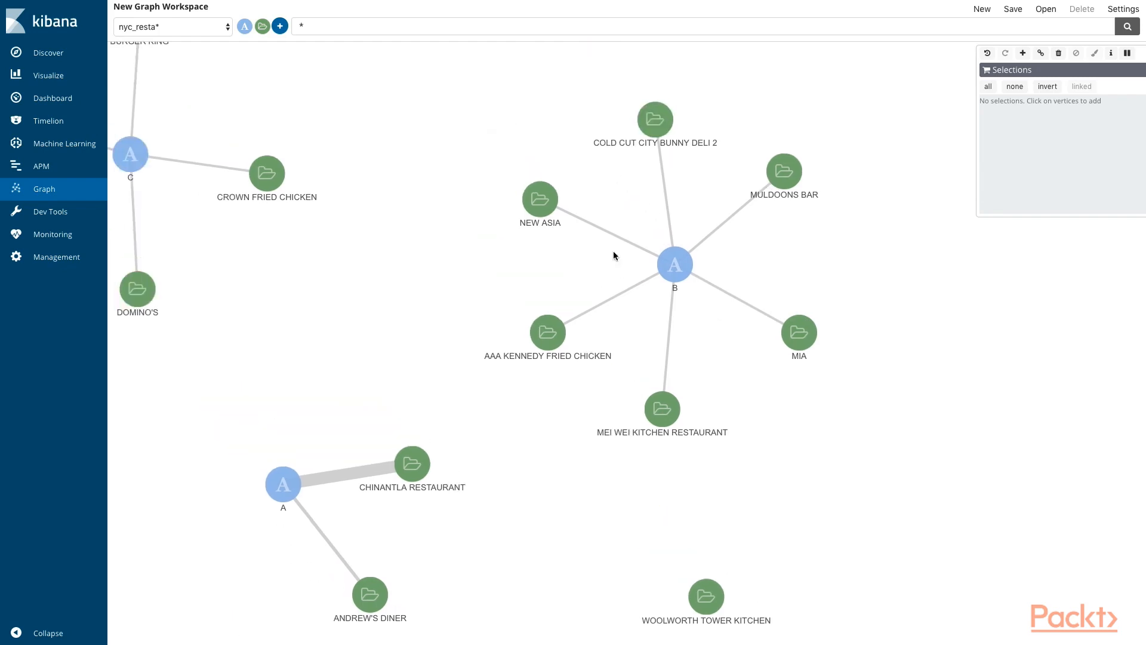
pyautogui.moveTo(467, 268); pyautogui.dragTo(681, 319)
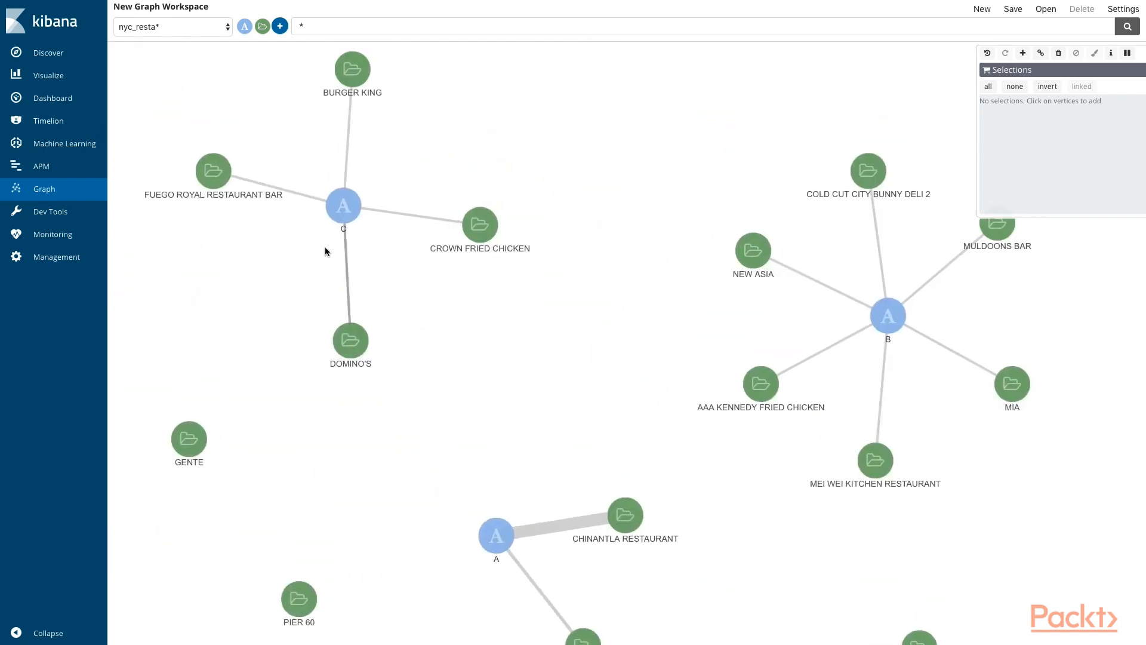
# Step: Inspect the grade C vertex and the restaurants linked to it
pyautogui.click(203, 180)
pyautogui.moveTo(343, 230); pyautogui.dragTo(394, 233)
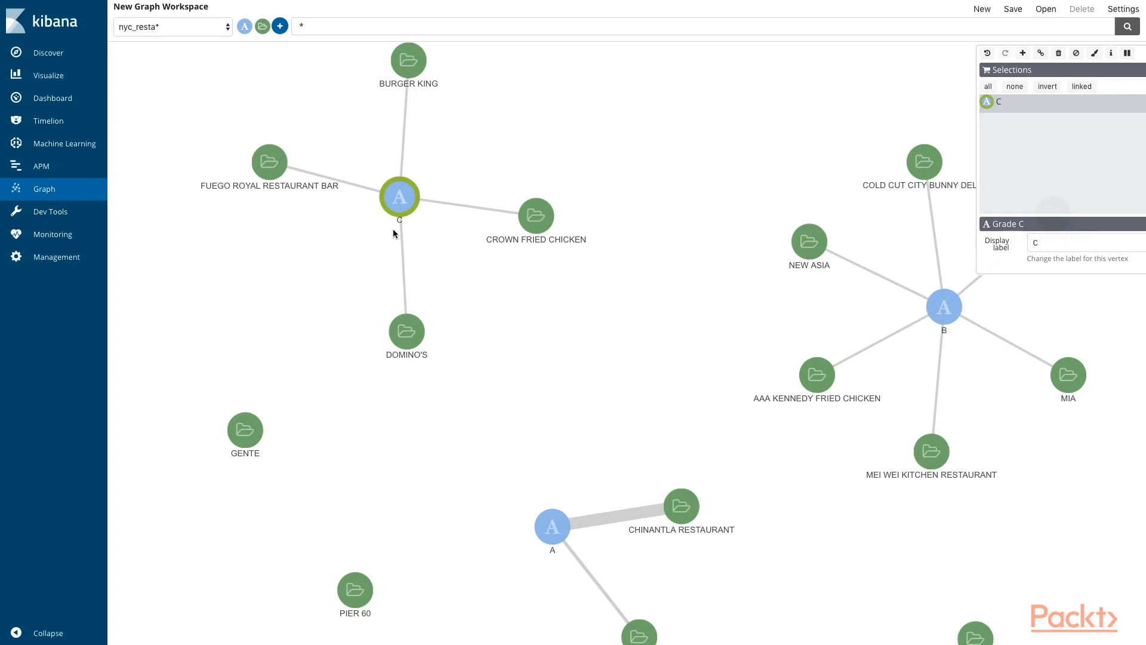
pyautogui.click(402, 197)
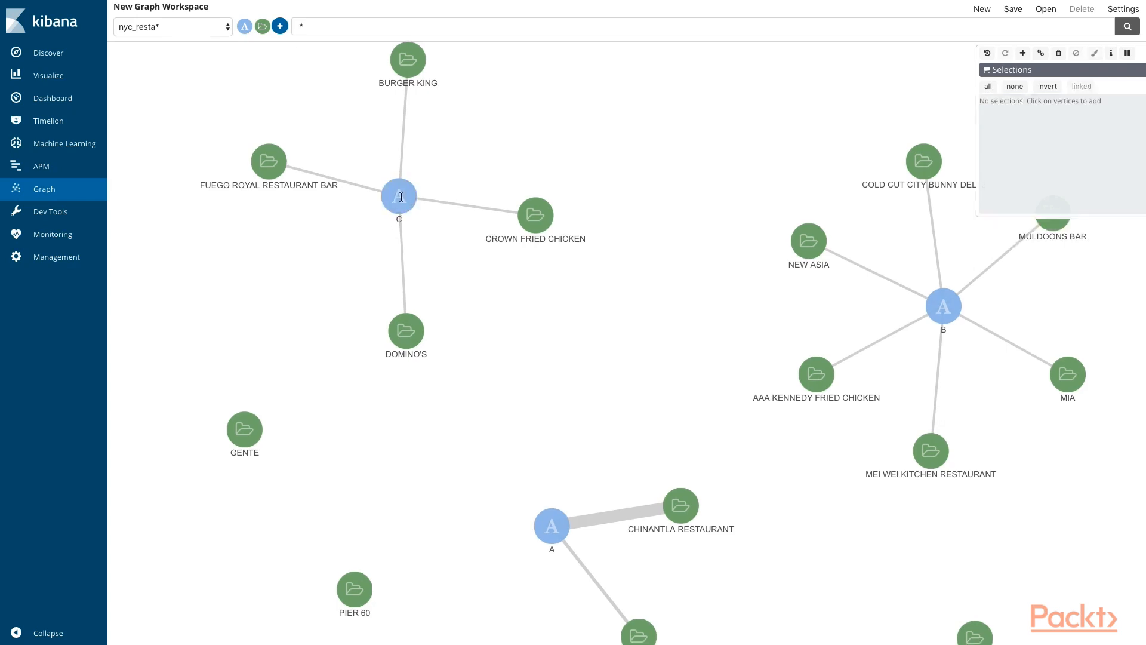
pyautogui.scroll(-3, 545, 287)
pyautogui.moveTo(598, 187); pyautogui.dragTo(658, 153)
# Step: Inspect the grade B vertex, and expand the graph from the CROWN FRIED CHICKEN vertex
pyautogui.click(932, 279)
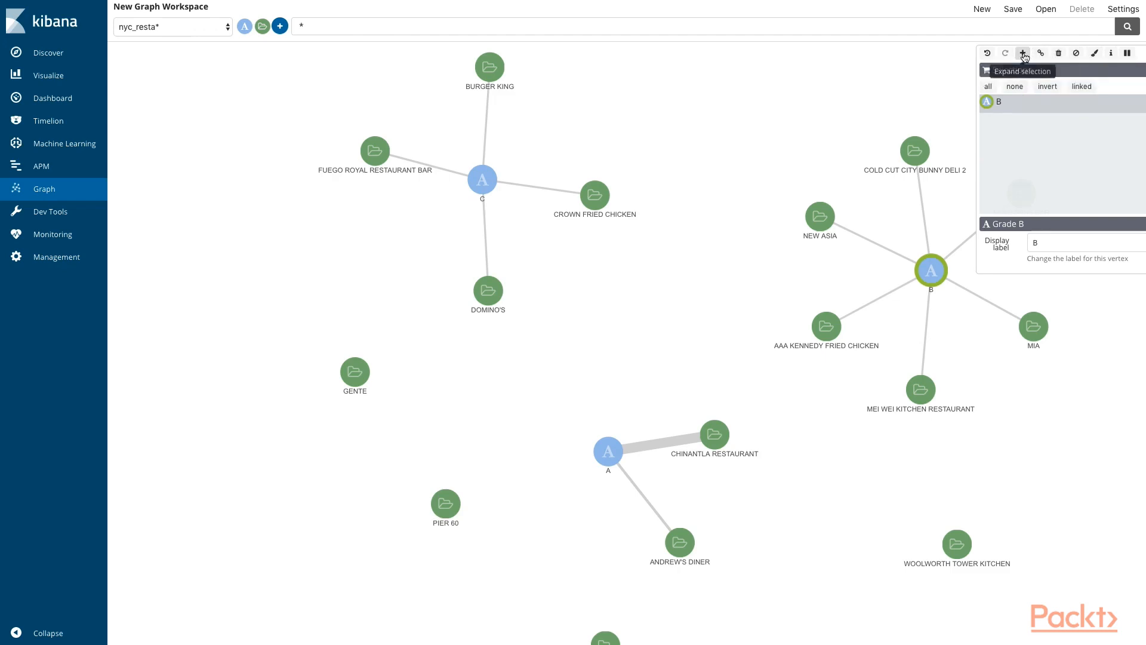
pyautogui.moveTo(790, 108); pyautogui.dragTo(734, 99)
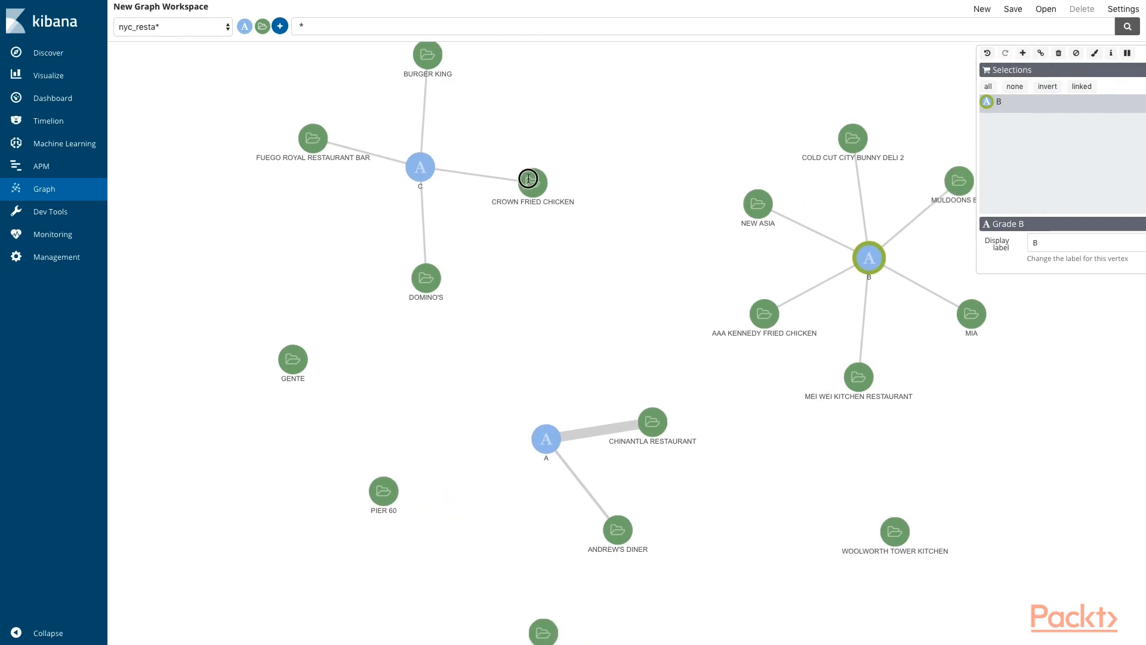
pyautogui.click(531, 180)
pyautogui.click(1022, 53)
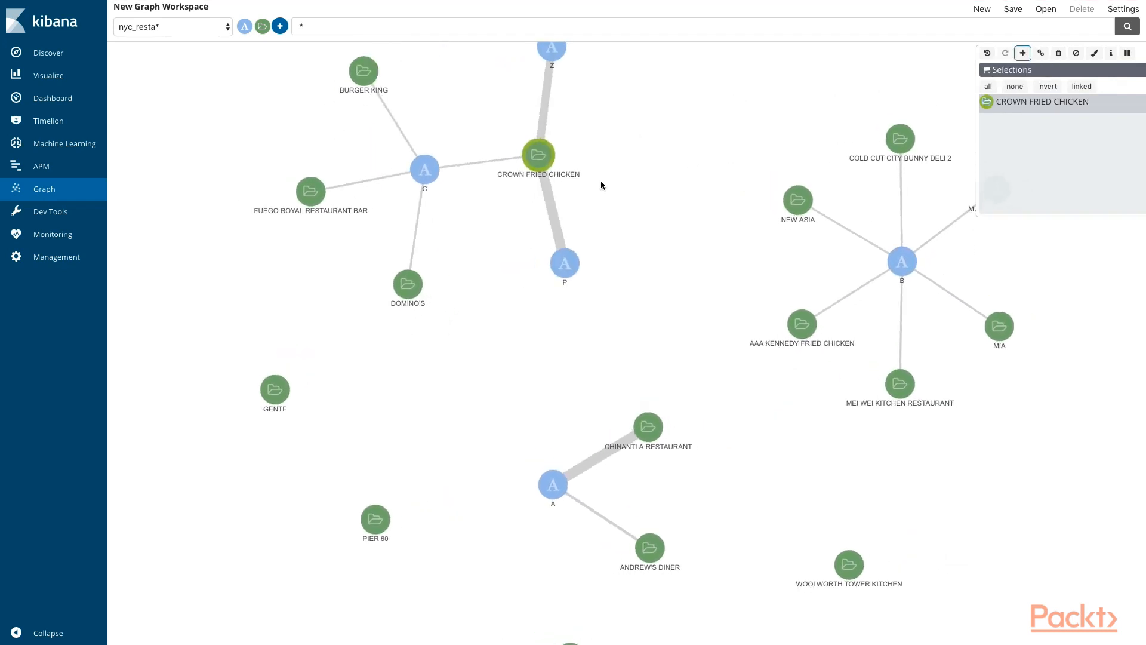
# Step: Inspect the grade Z and grade P vertices and the CROWN FRIED CHICKEN vertex they link to
pyautogui.click(531, 209)
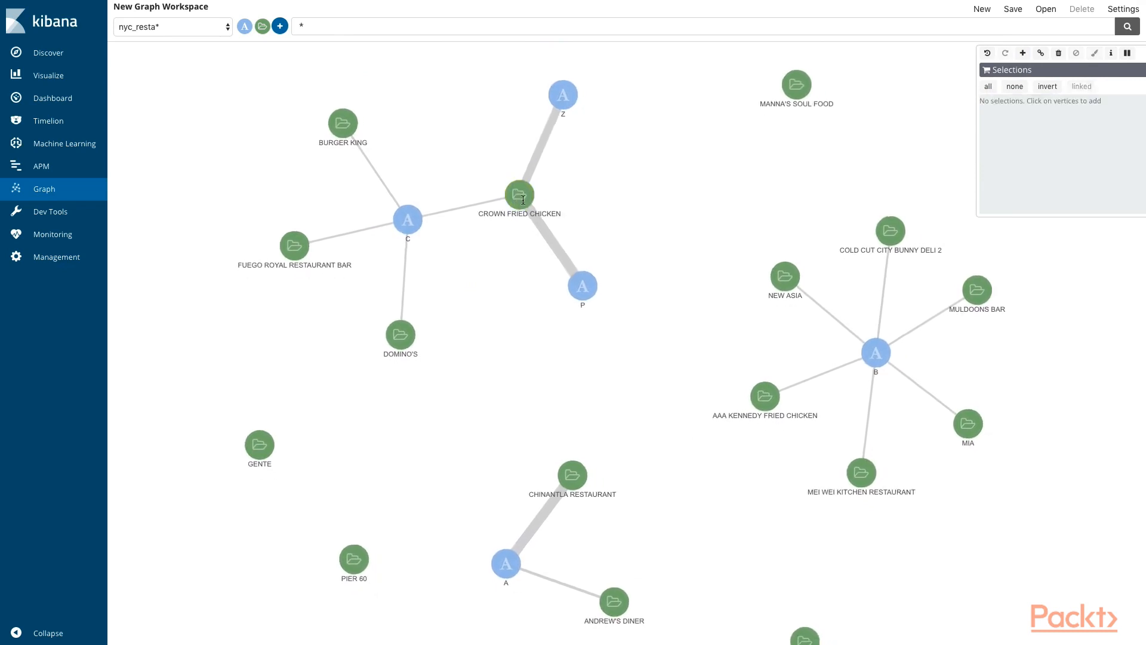
pyautogui.click(569, 99)
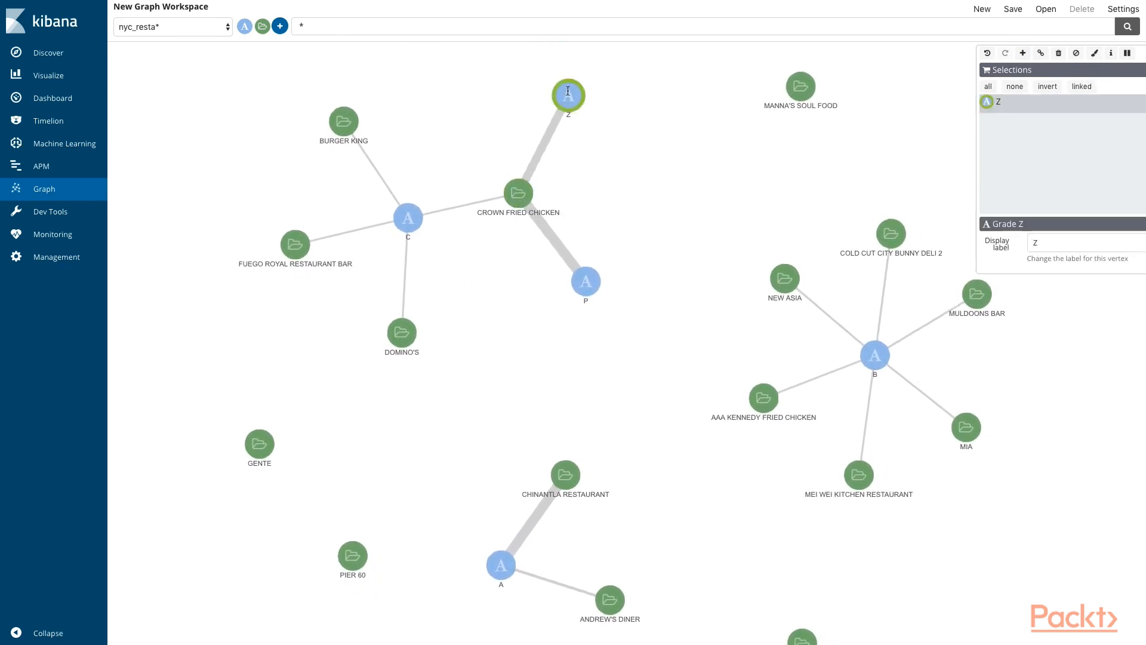
pyautogui.click(583, 273)
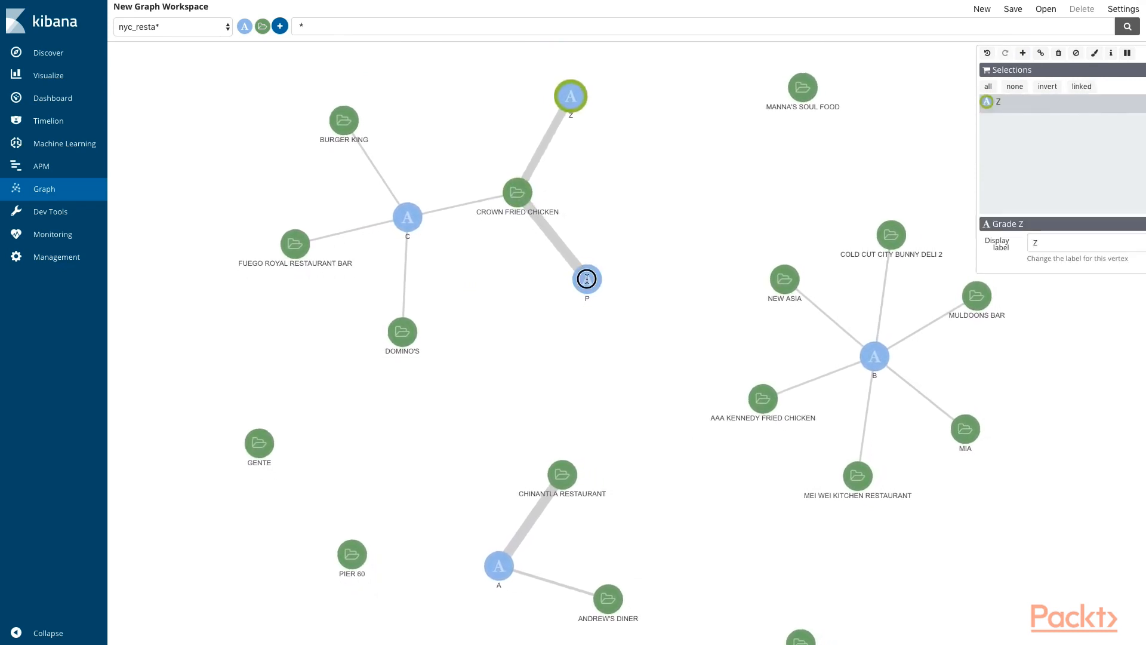
pyautogui.click(515, 190)
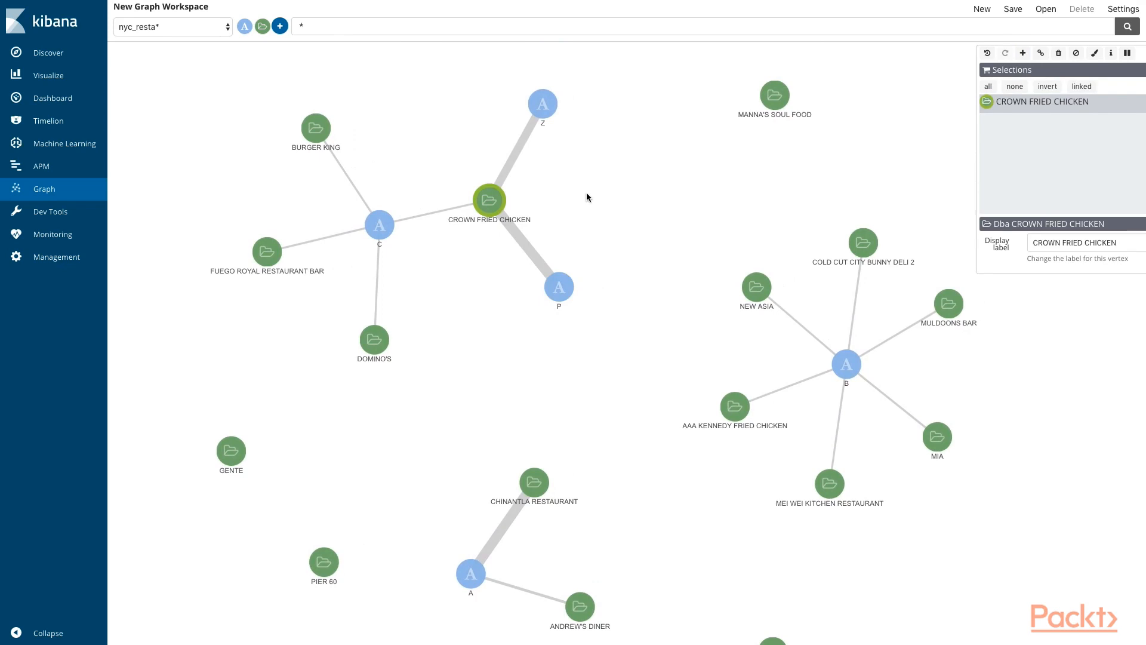
pyautogui.moveTo(606, 217); pyautogui.dragTo(468, 171)
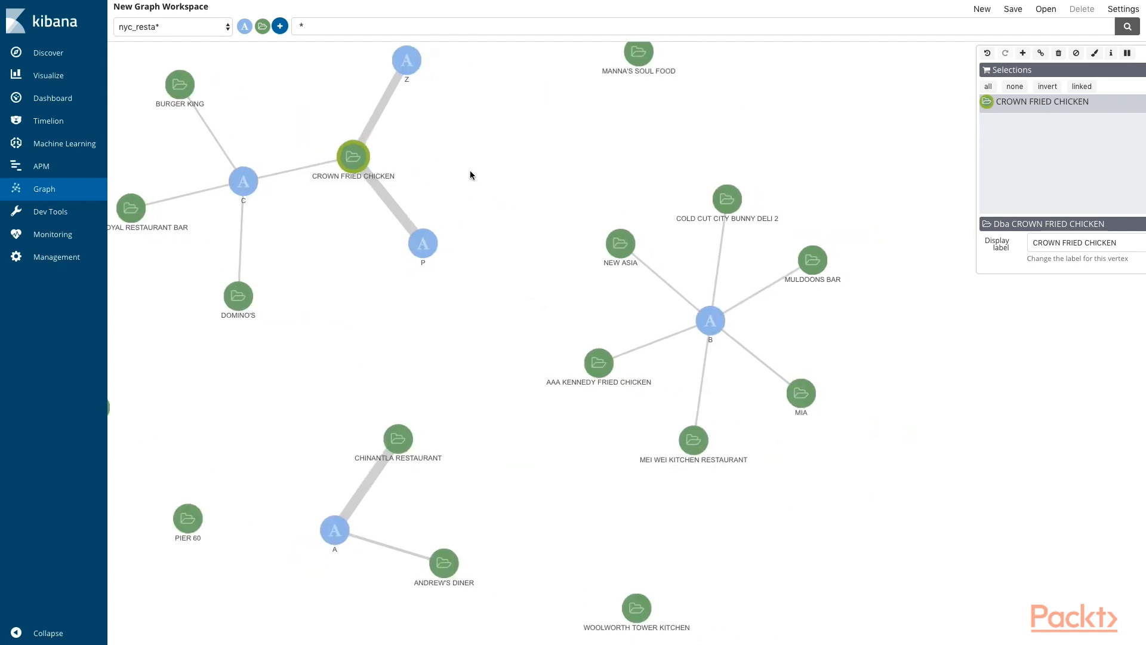
pyautogui.moveTo(537, 238); pyautogui.dragTo(609, 309)
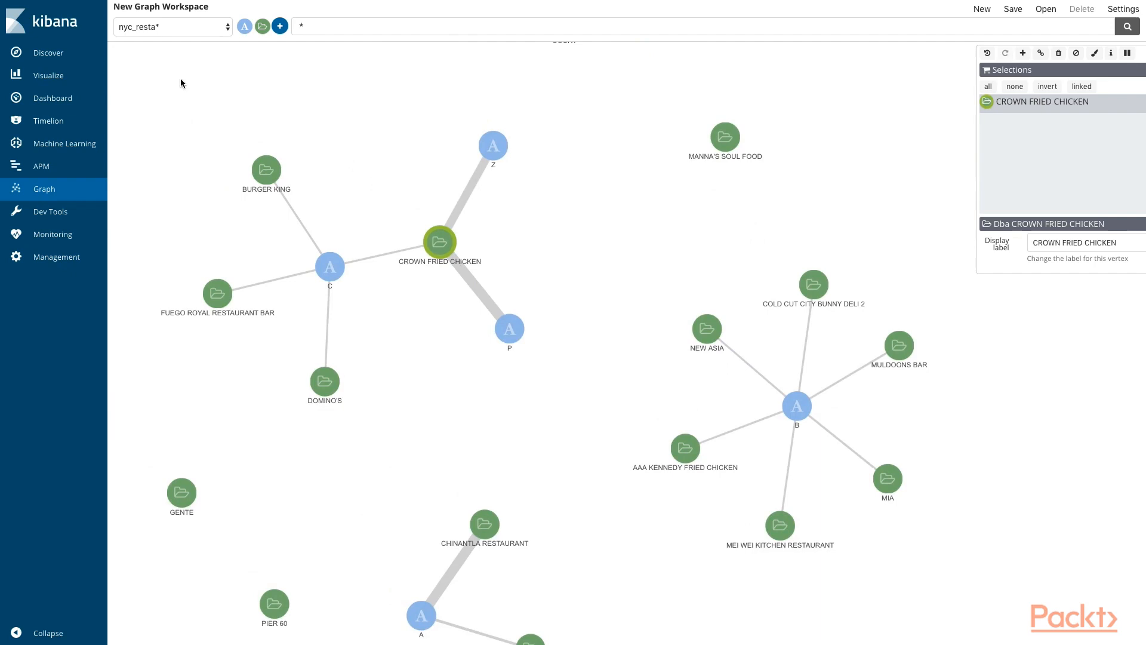
pyautogui.moveTo(548, 186); pyautogui.dragTo(573, 166)
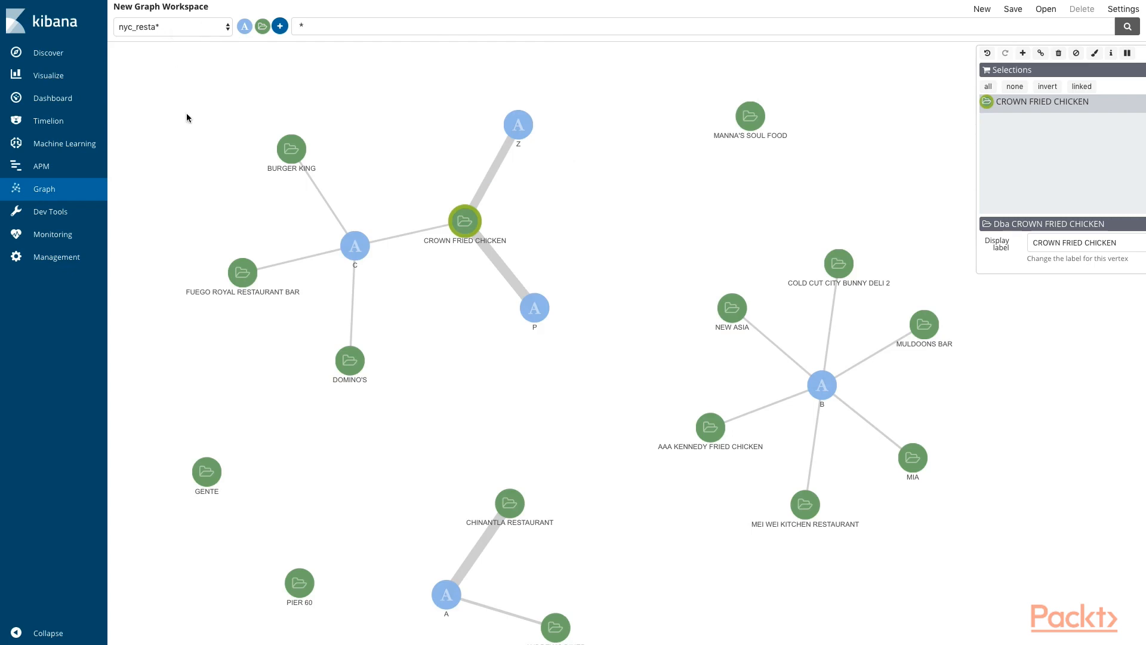
# Step: Inspect the BURGER KING vertex and its link to grade C, and clear the selection
pyautogui.moveTo(242, 178); pyautogui.dragTo(243, 145)
pyautogui.click(296, 120)
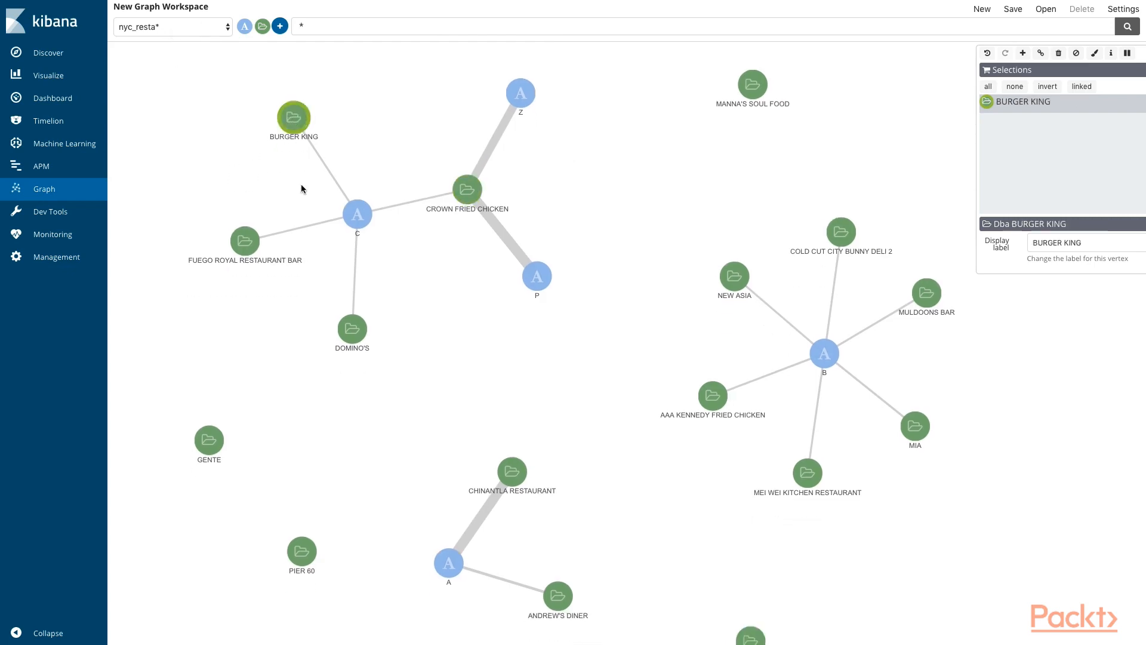
pyautogui.moveTo(282, 185); pyautogui.dragTo(283, 210)
pyautogui.moveTo(276, 158); pyautogui.dragTo(330, 165)
pyautogui.click(286, 164)
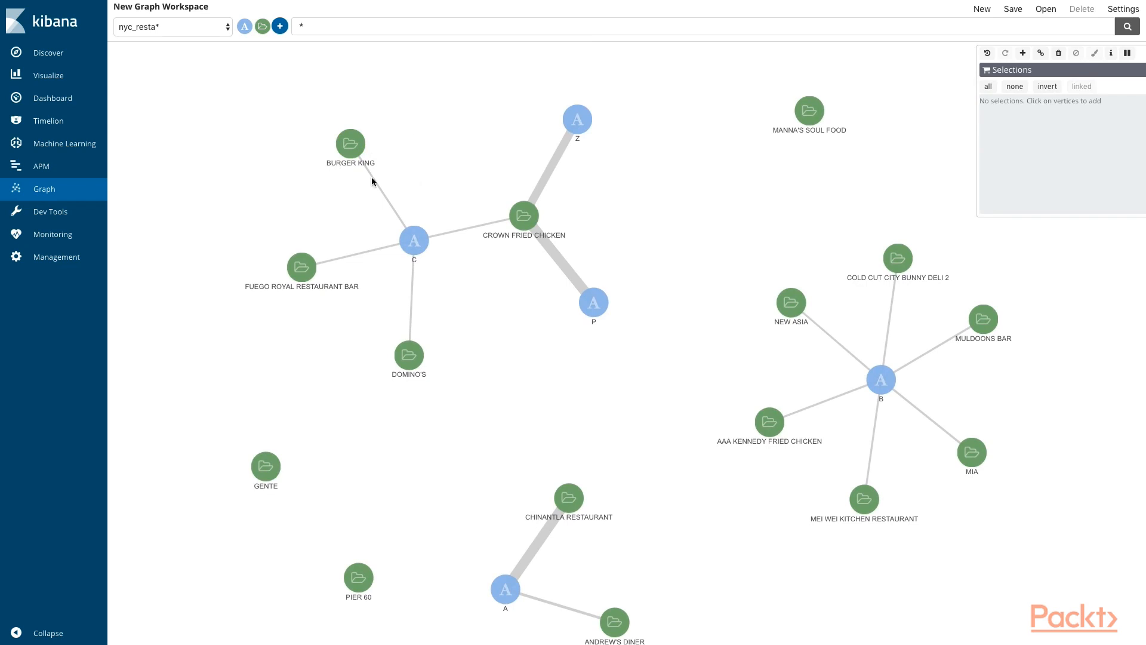
# Step: View the link summary between FUEGO ROYAL RESTAURANT BAR and grade C, and select the restaurant's vertex
pyautogui.moveTo(284, 235); pyautogui.dragTo(266, 156)
pyautogui.click(401, 169)
pyautogui.moveTo(405, 169); pyautogui.dragTo(421, 170)
pyautogui.click(424, 178)
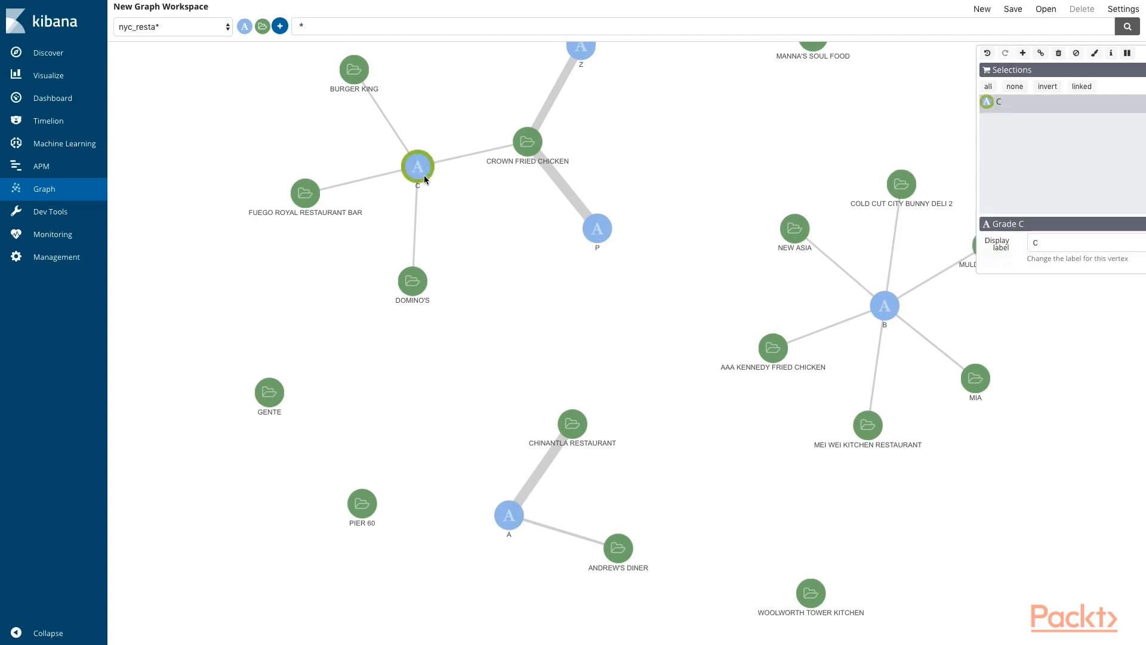
pyautogui.click(343, 179)
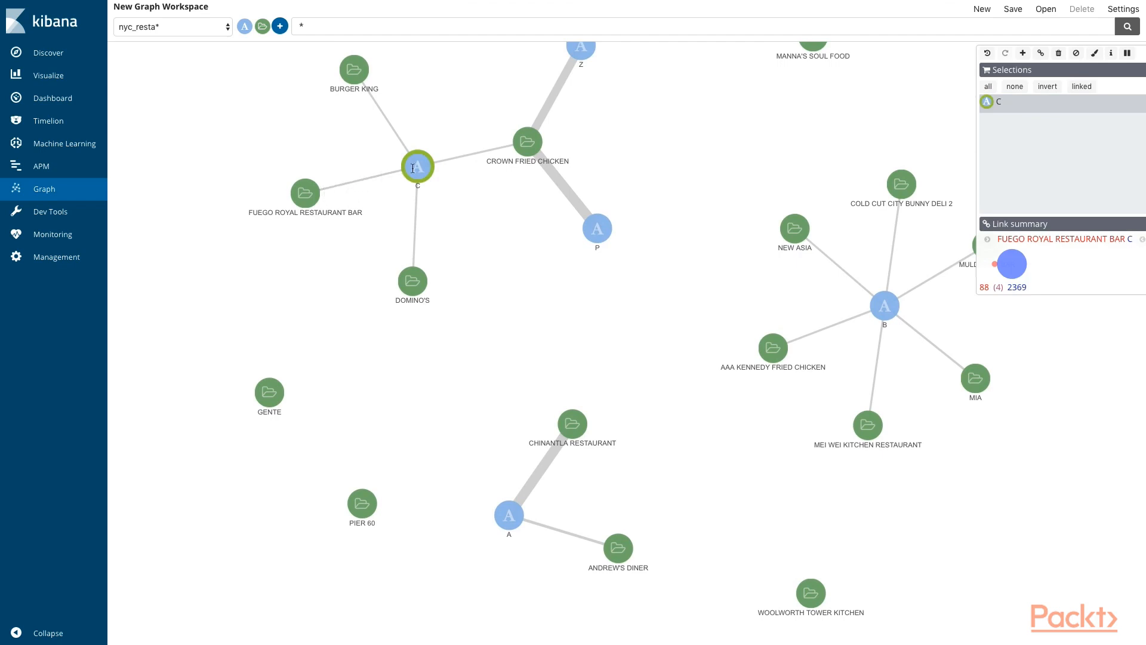
pyautogui.moveTo(336, 188); pyautogui.dragTo(324, 190)
pyautogui.click(295, 191)
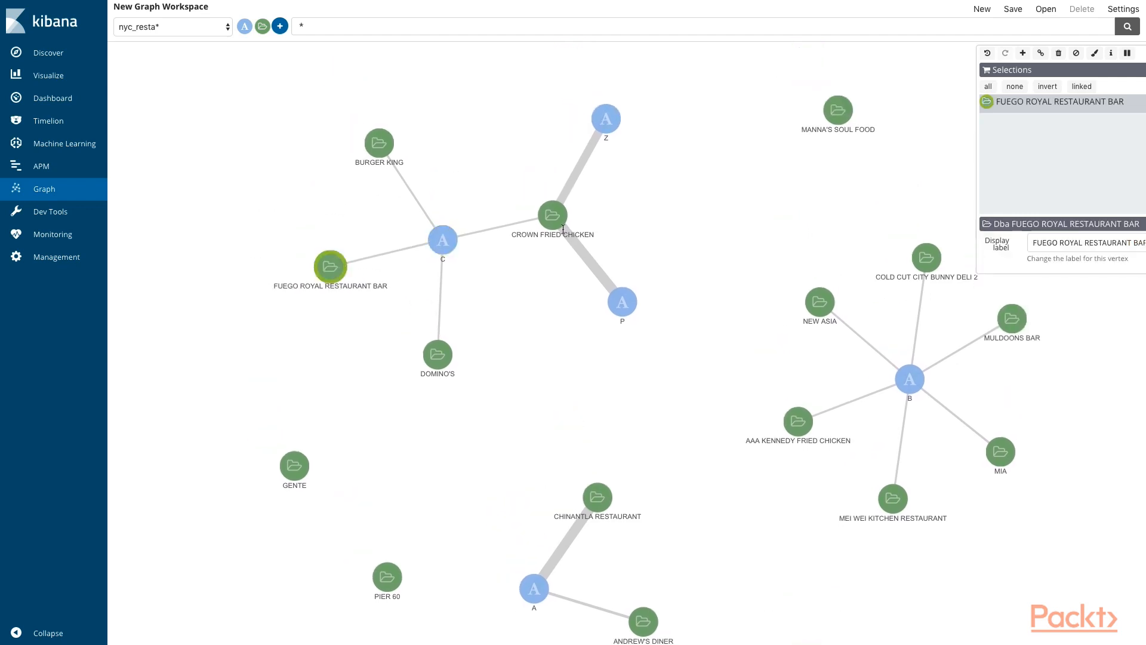
# Step: Try to expand the graph from the unconnected GENTE vertex
pyautogui.scroll(-2, 549, 345)
pyautogui.moveTo(550, 345); pyautogui.dragTo(545, 129)
pyautogui.click(335, 223)
pyautogui.click(1022, 54)
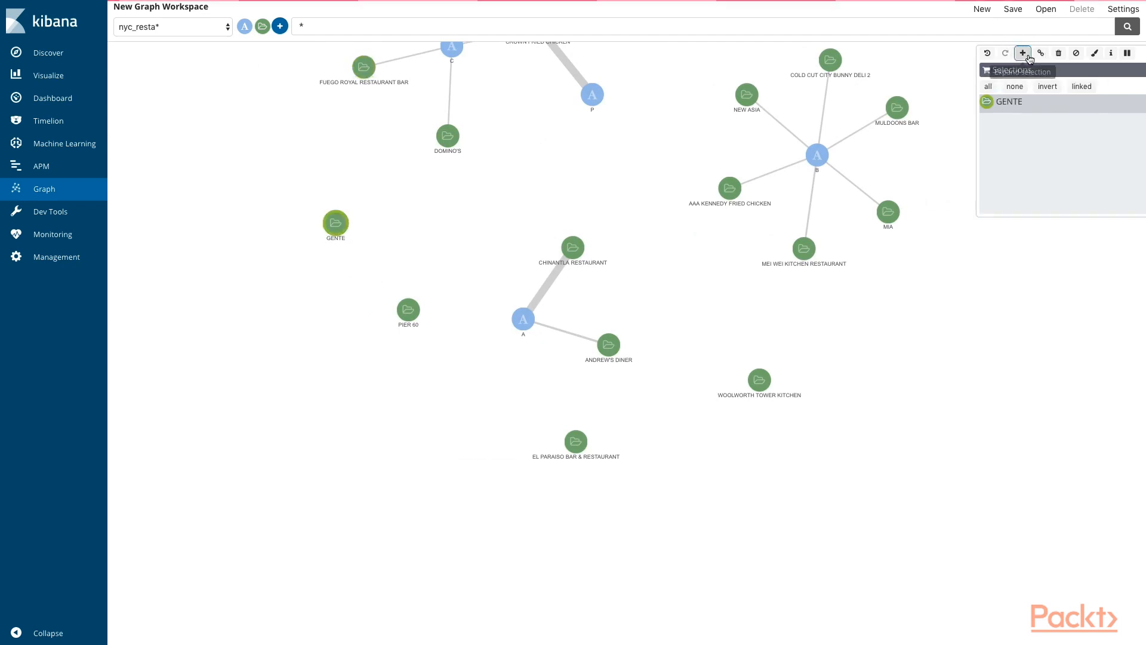
# Step: Try to expand the graph from the PIER 60 vertex and look over the remaining clusters
pyautogui.click(403, 309)
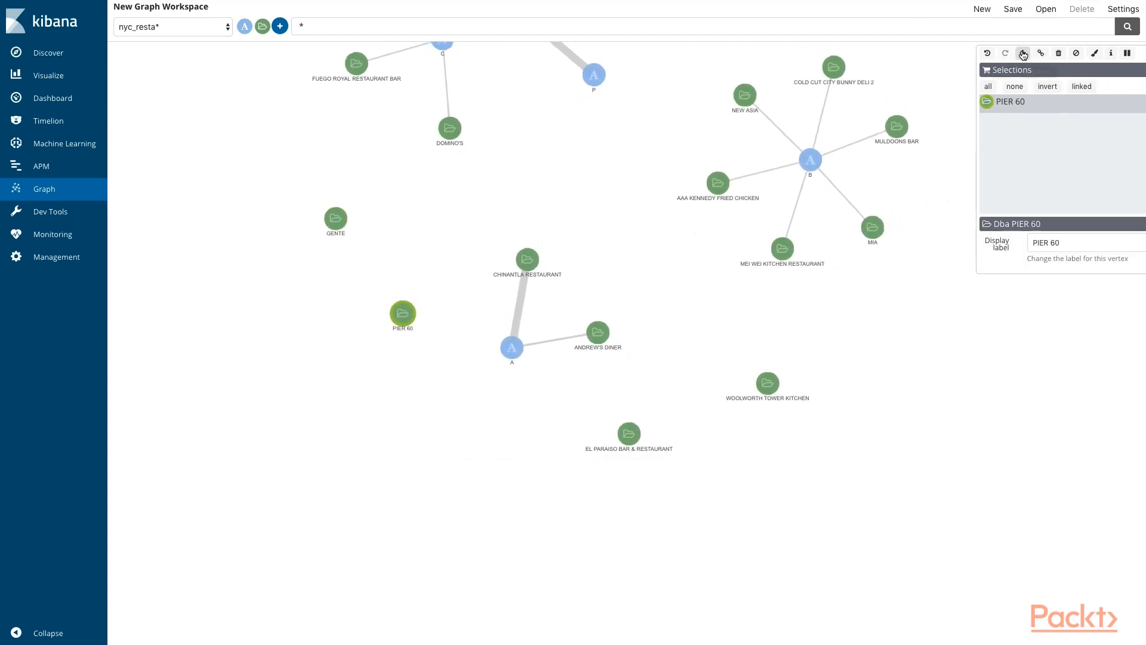
pyautogui.scroll(3, 453, 182)
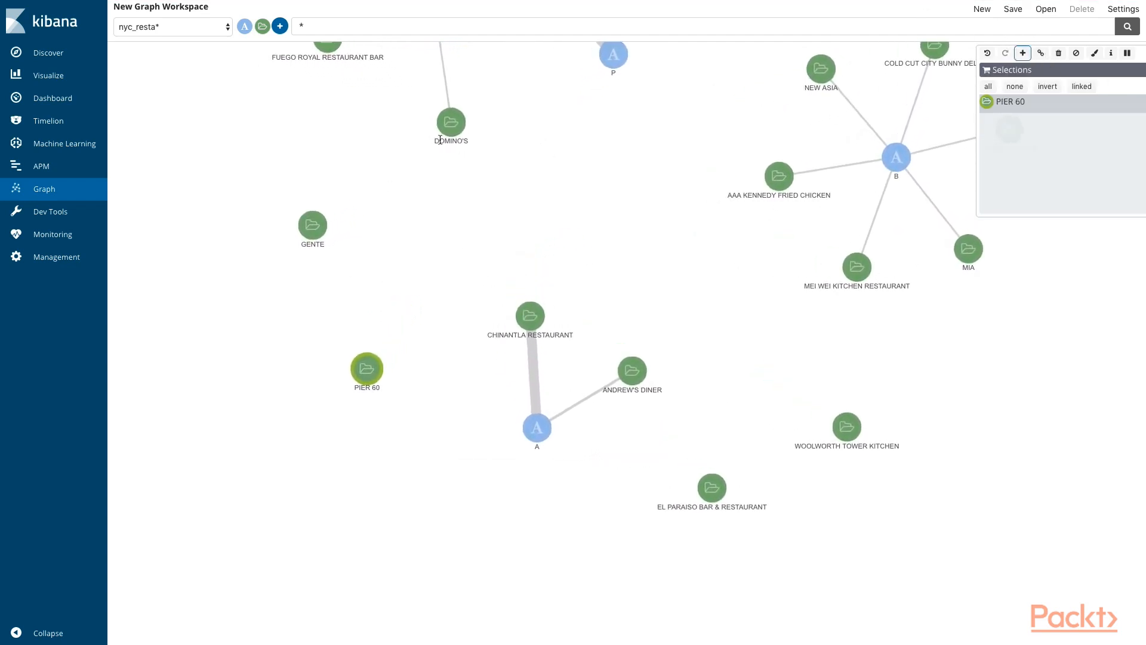
pyautogui.moveTo(636, 161); pyautogui.dragTo(538, 469)
pyautogui.moveTo(601, 373); pyautogui.dragTo(401, 489)
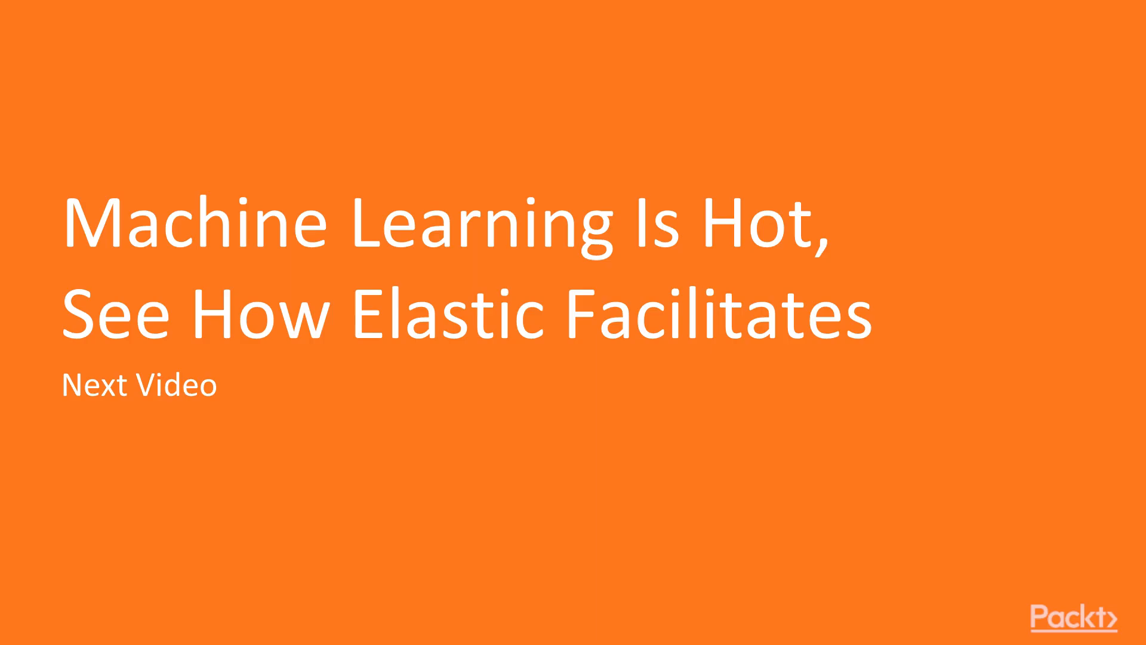